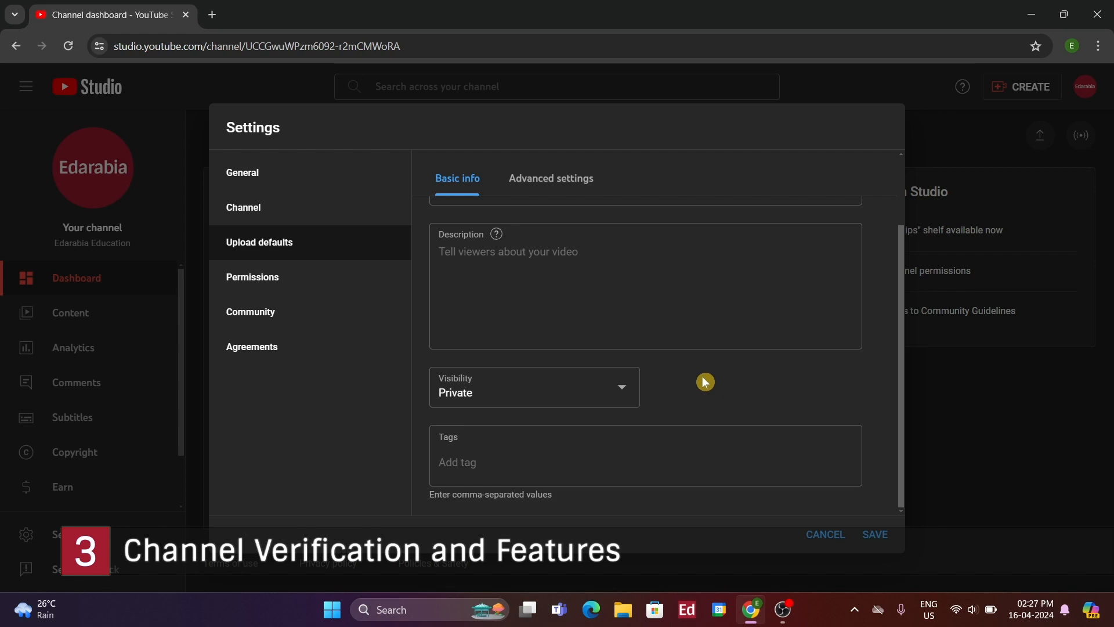
Set comment moderation to Strict in the advanced upload defaults
click(540, 191)
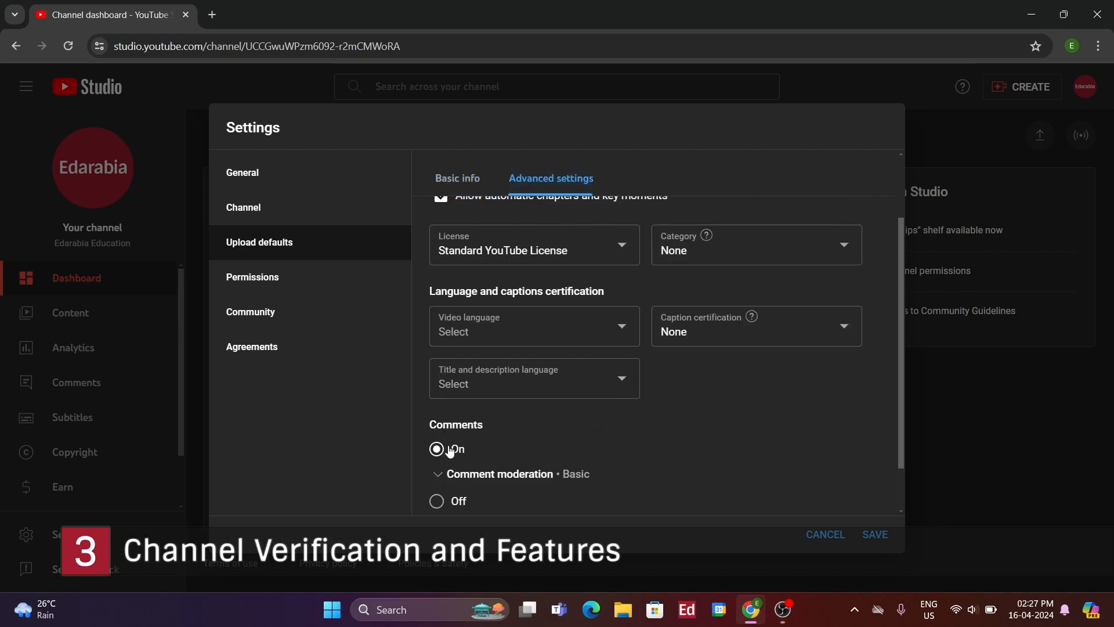
scroll(475, 438, down, 1)
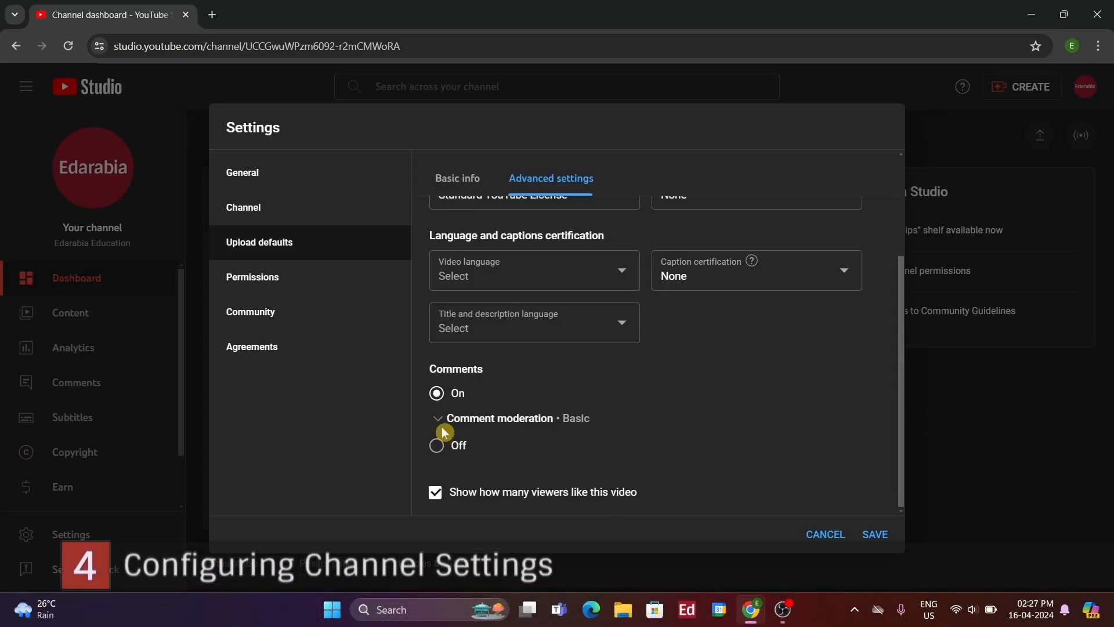
click(443, 428)
scroll(453, 418, down, 3)
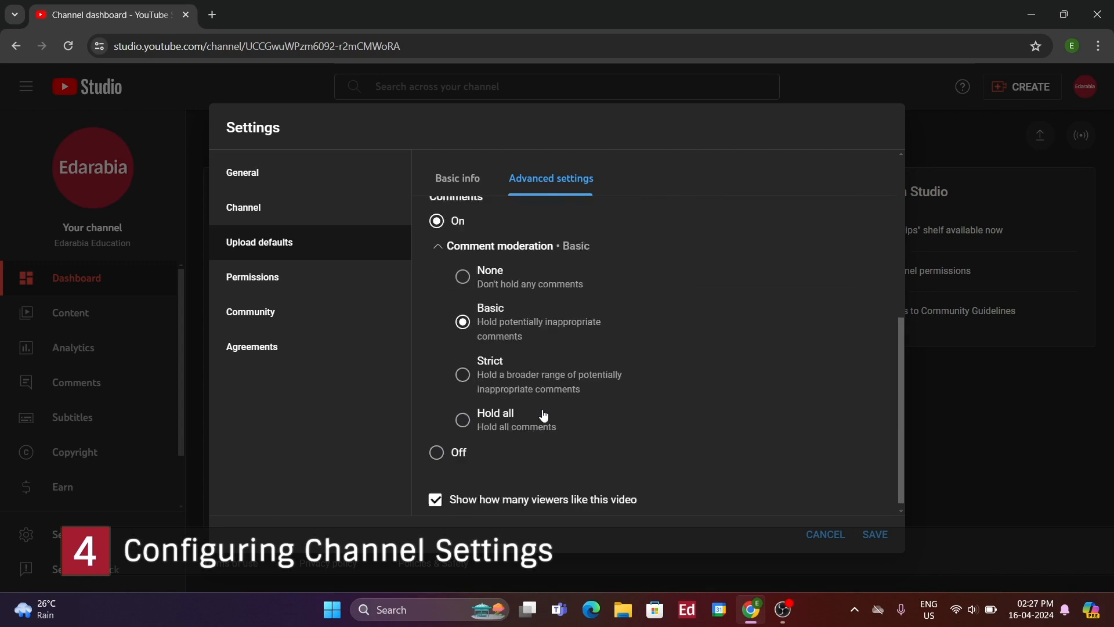
click(462, 368)
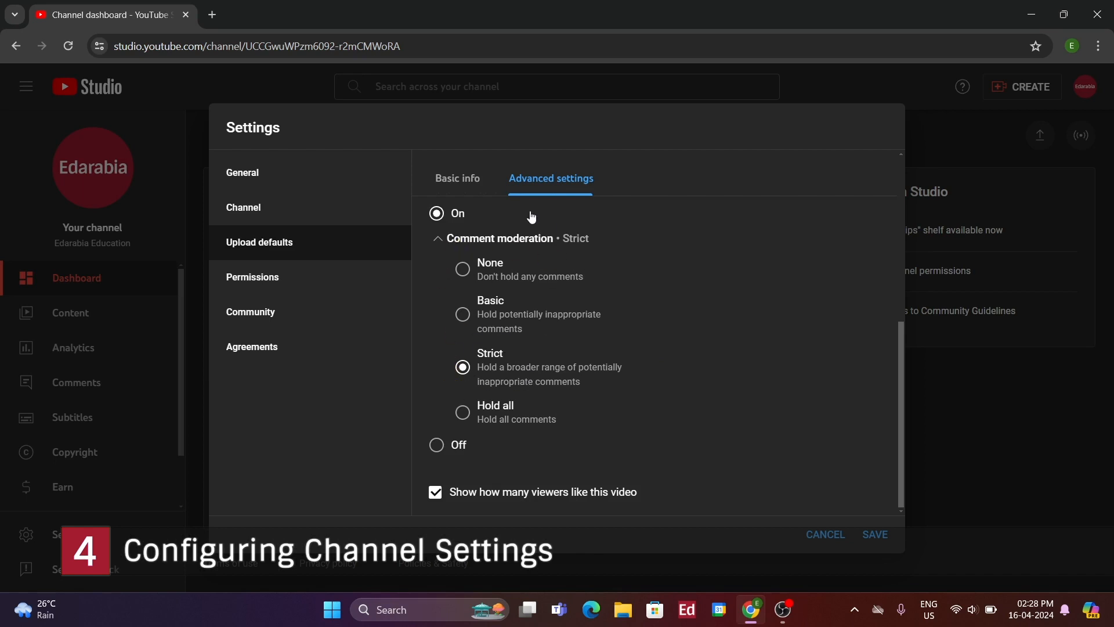
Switch between the basic and advanced upload defaults, then go to the Channel settings section
click(435, 177)
click(448, 181)
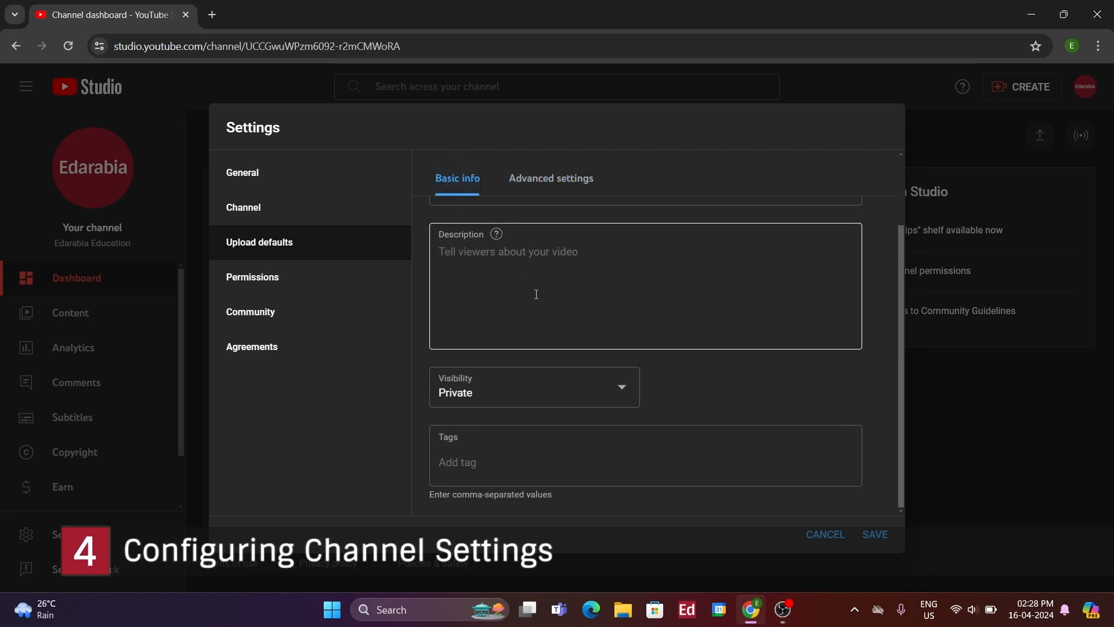
click(528, 191)
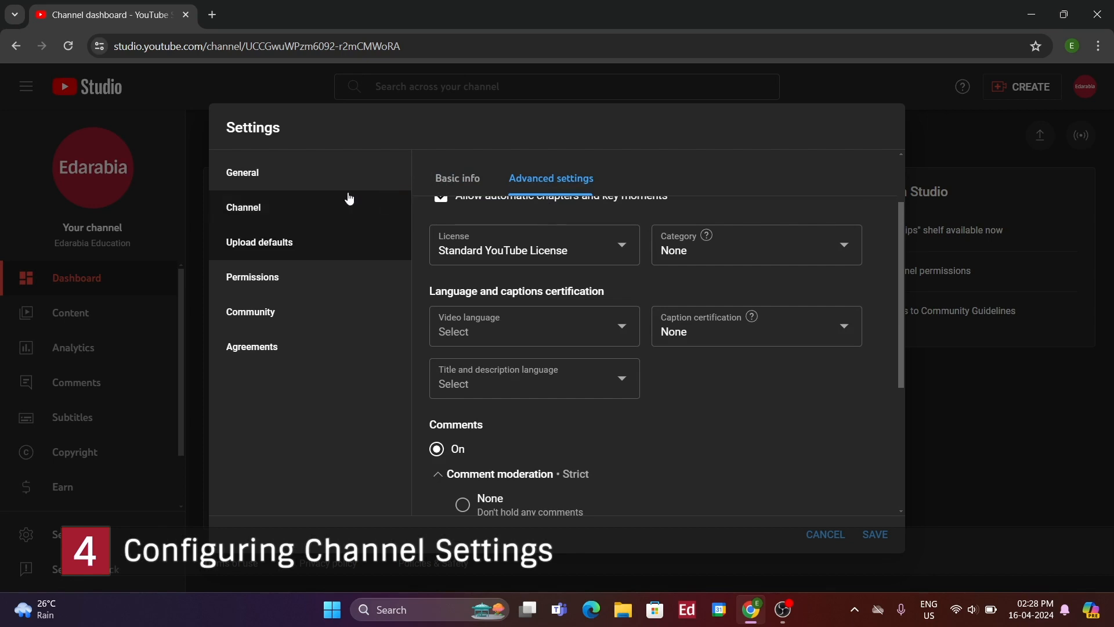
click(331, 207)
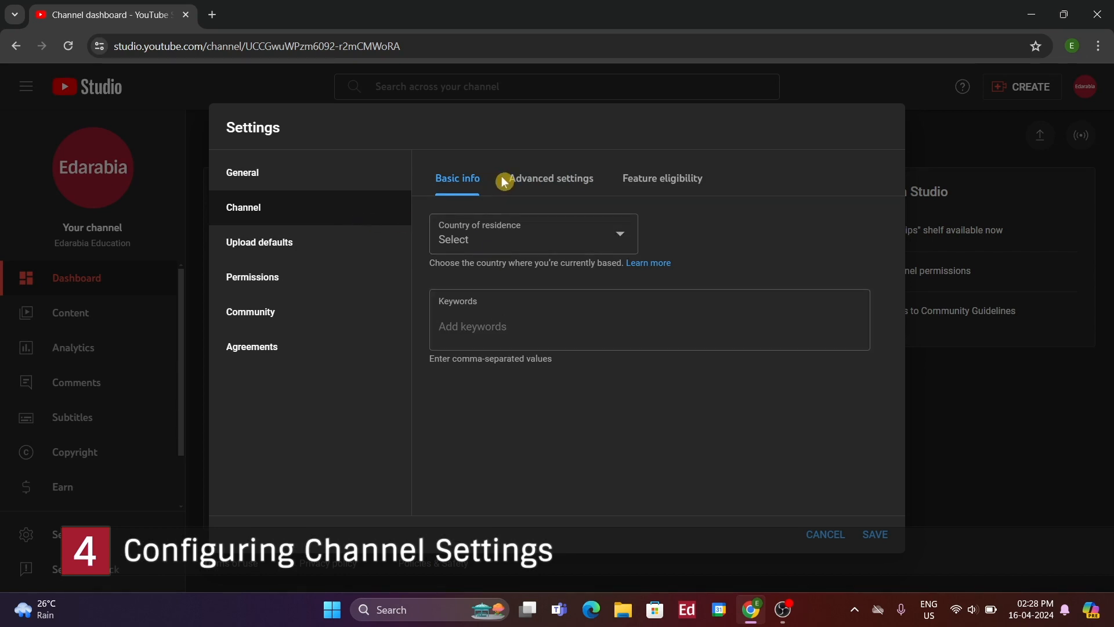
Mark the channel as not made for kids in its advanced settings, then view Permissions
click(557, 189)
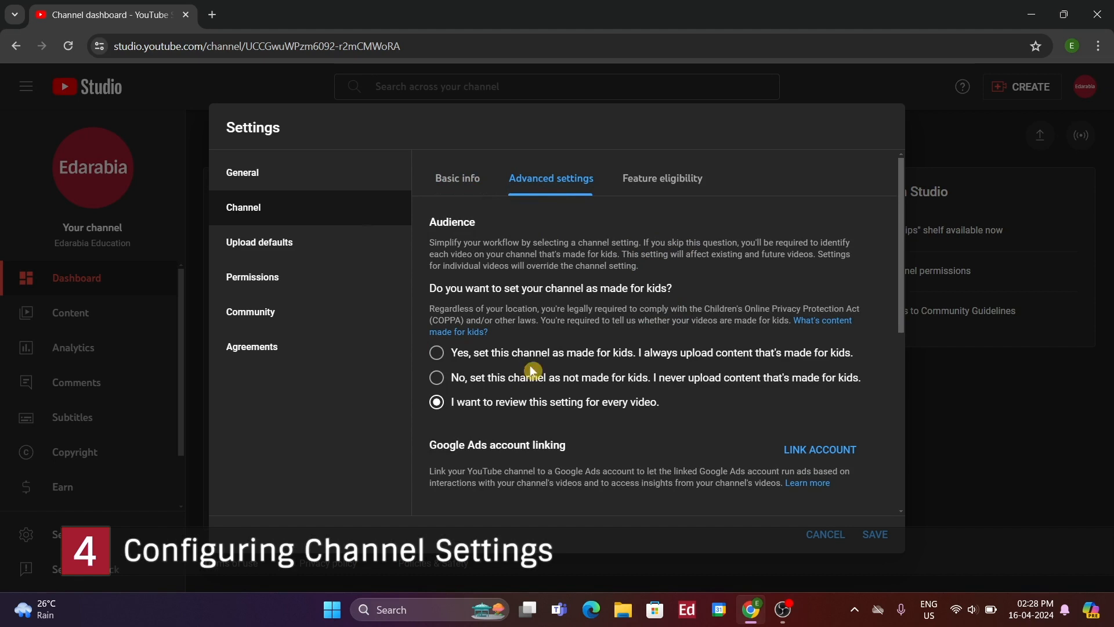
scroll(625, 366, down, 3)
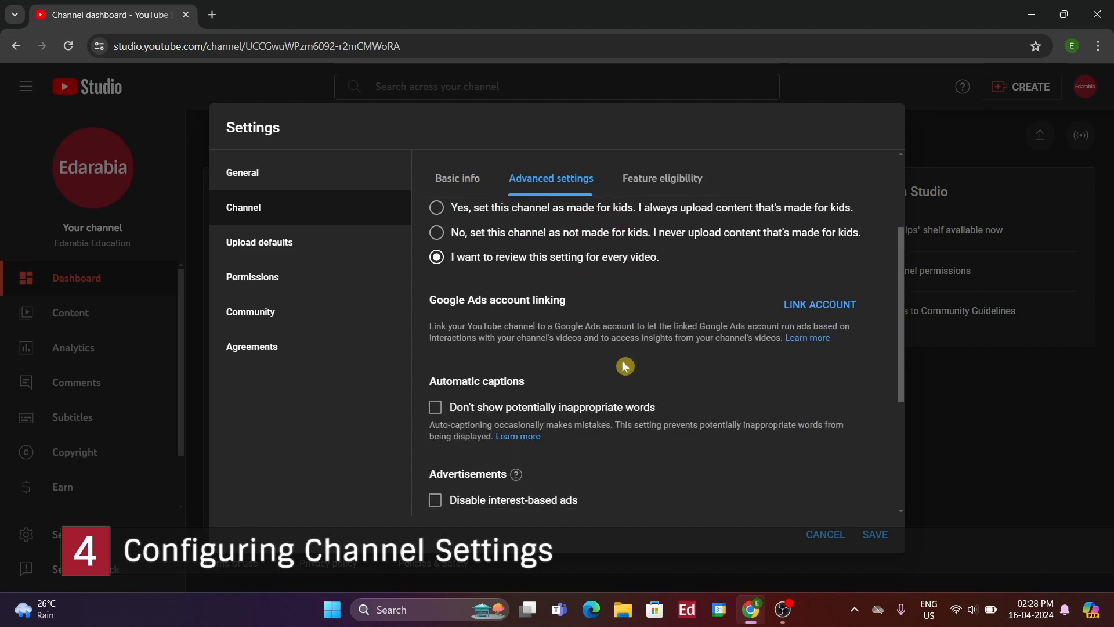
scroll(624, 366, up, 3)
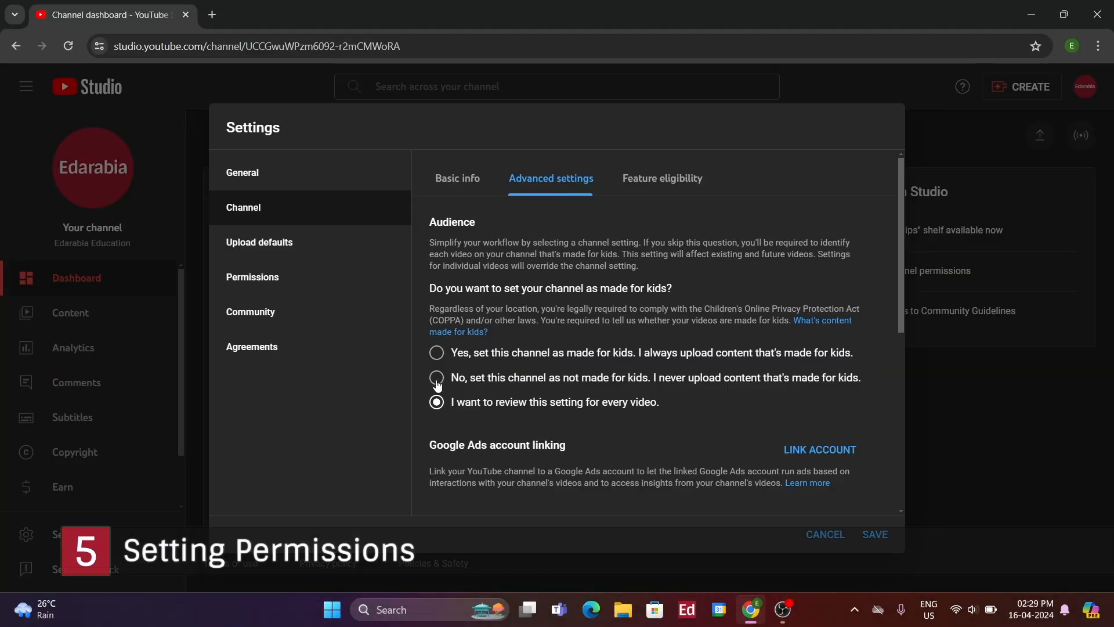
click(437, 378)
click(280, 288)
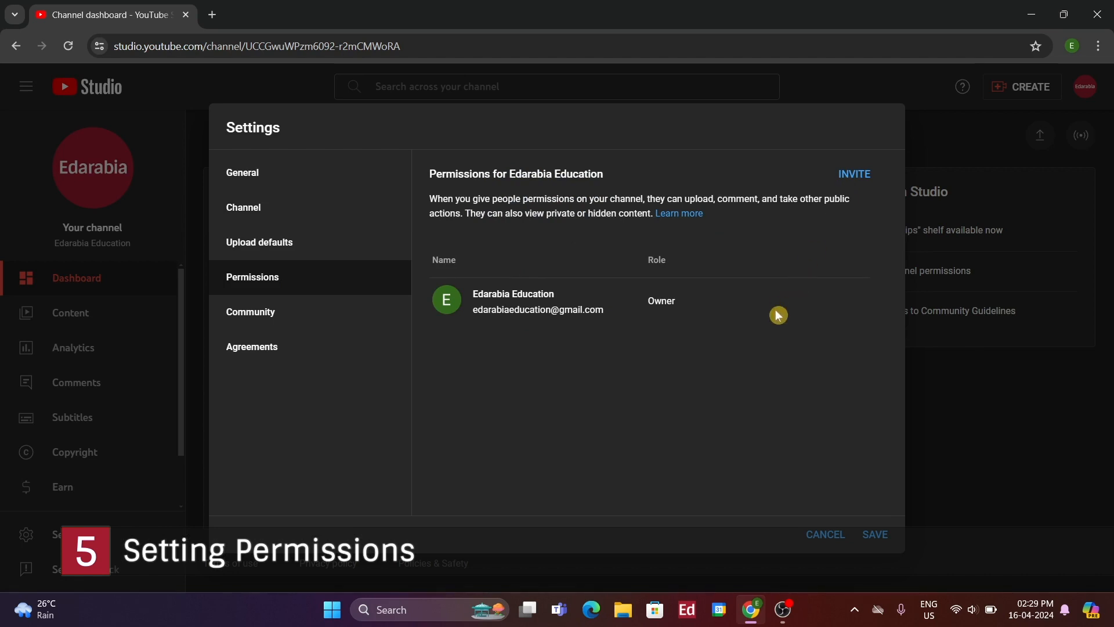
Start an invite and browse the access roles, then cancel without inviting and close Settings
click(856, 175)
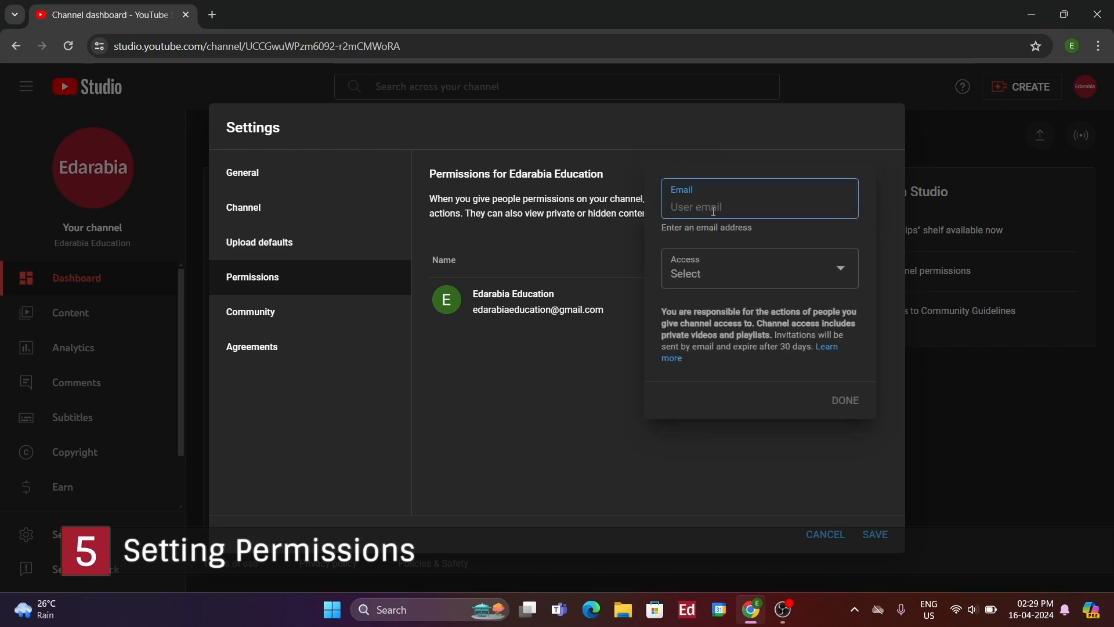
click(712, 278)
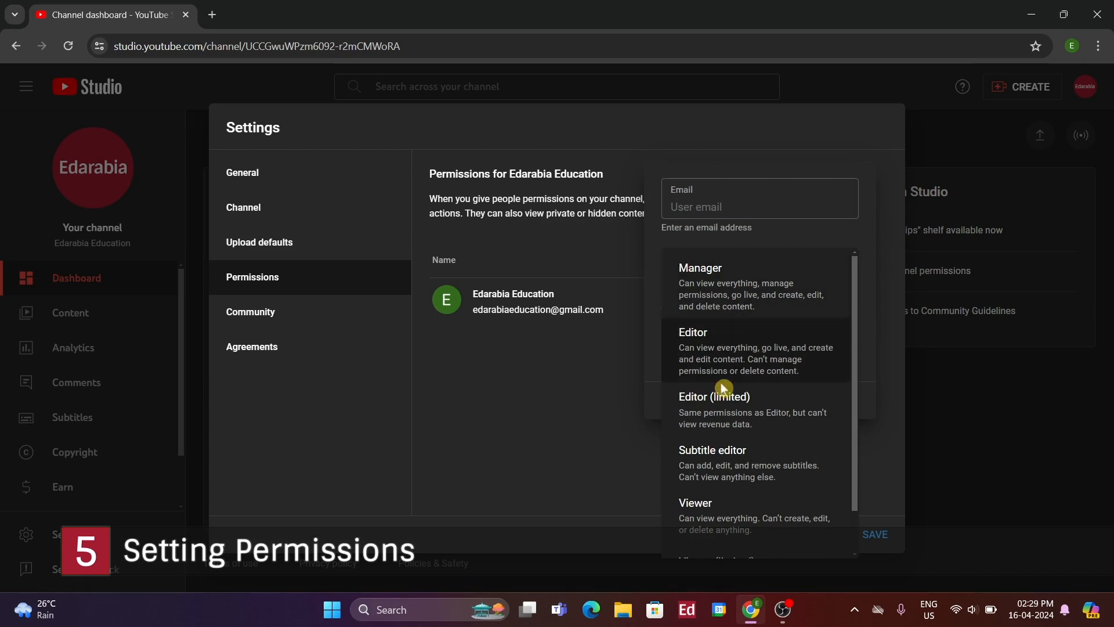
scroll(737, 400, down, 2)
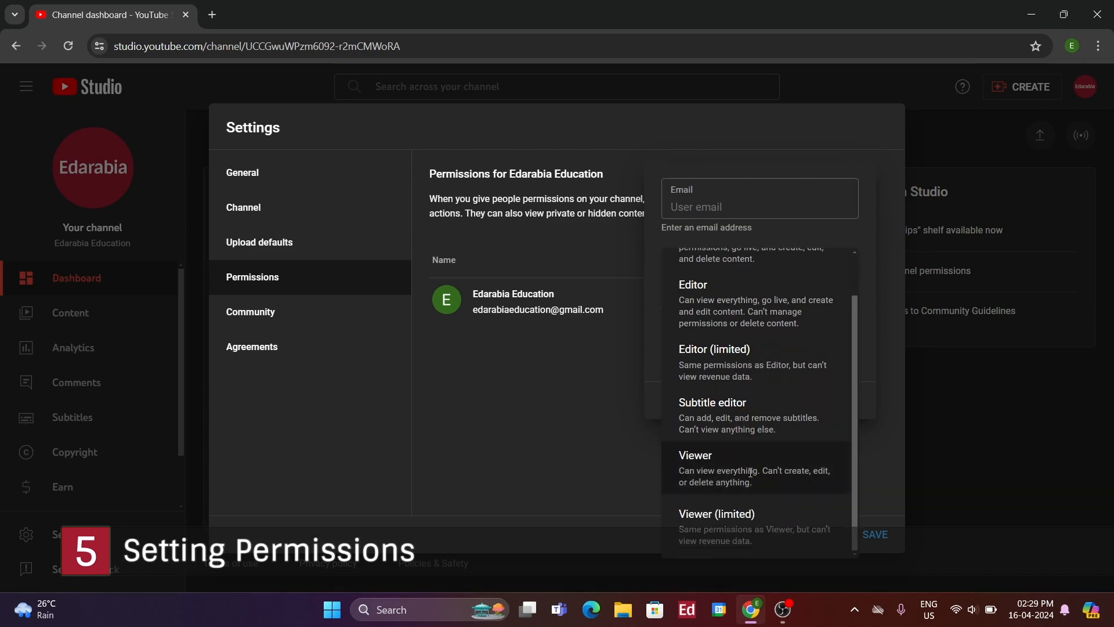
scroll(750, 400, up, 1)
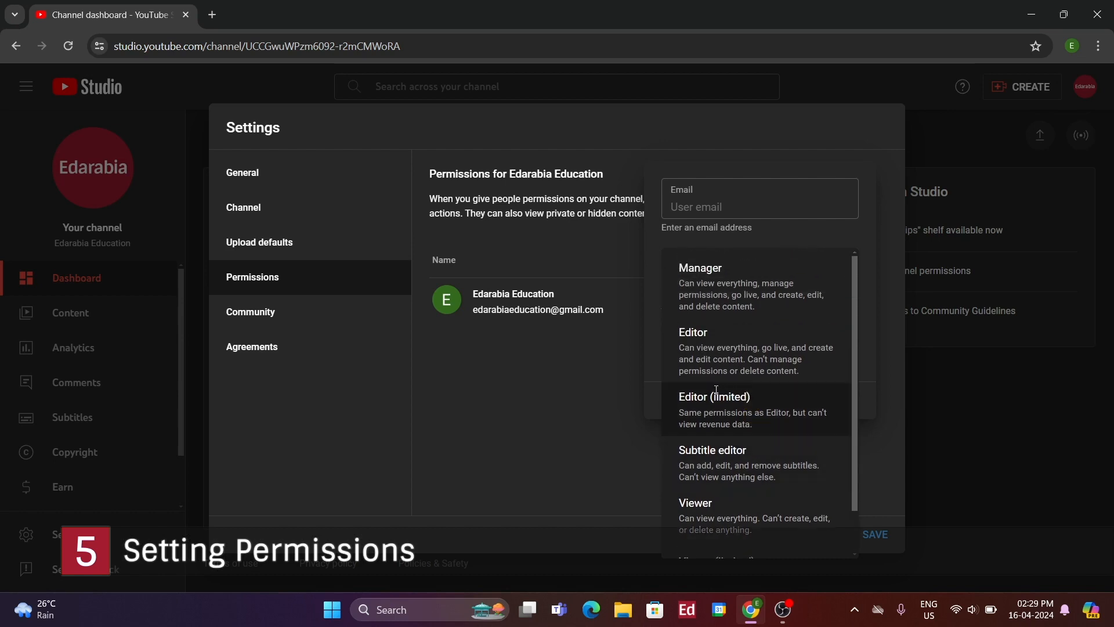
click(609, 384)
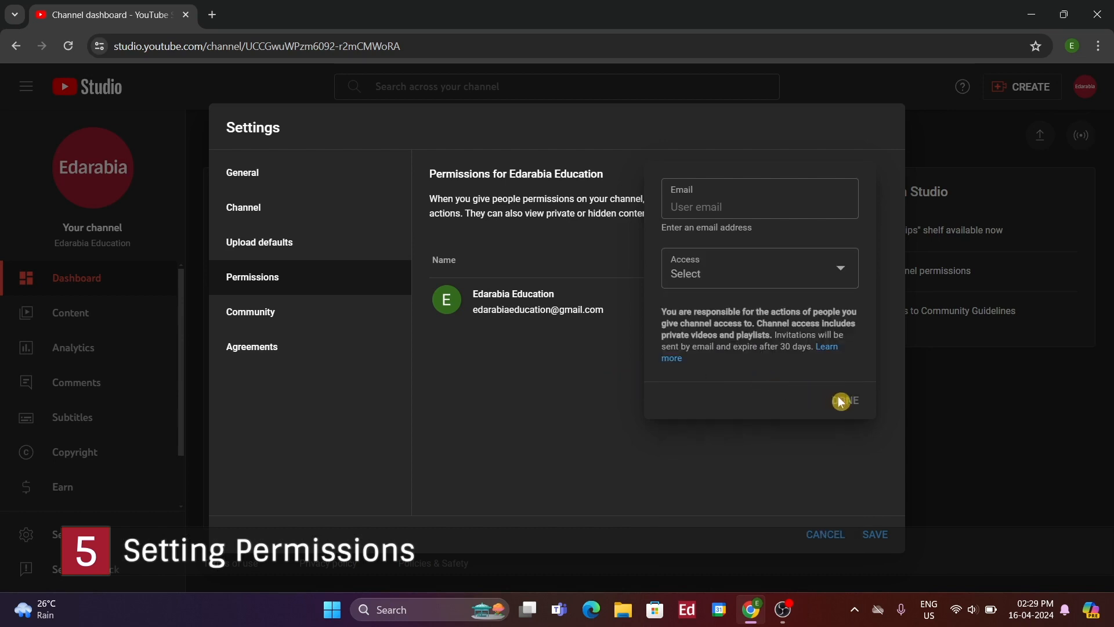
click(809, 509)
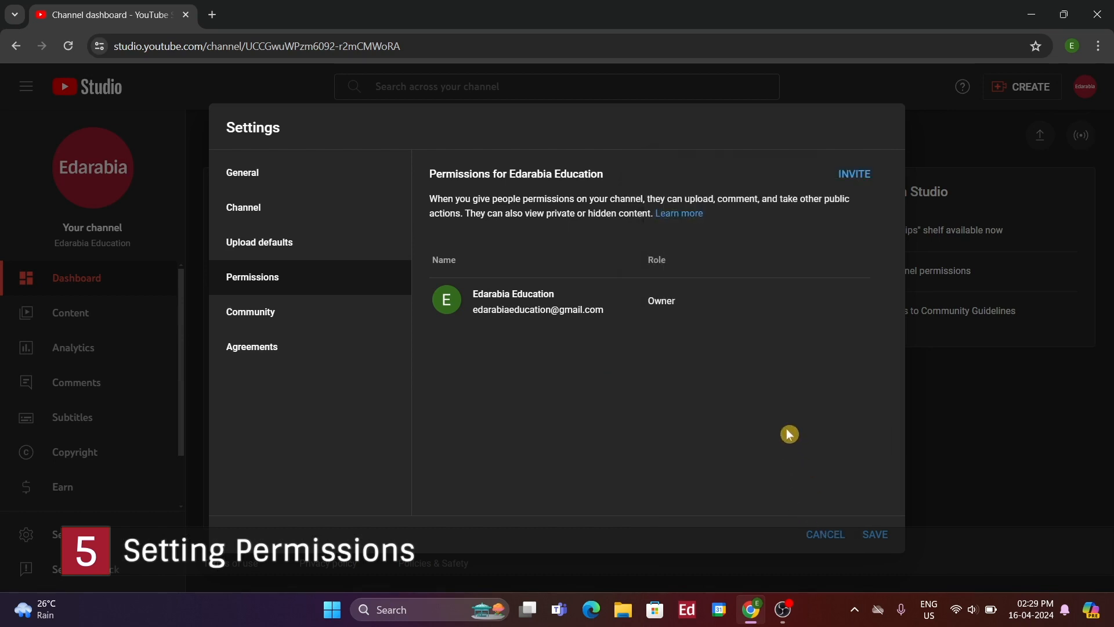
click(823, 534)
scroll(157, 423, down, 2)
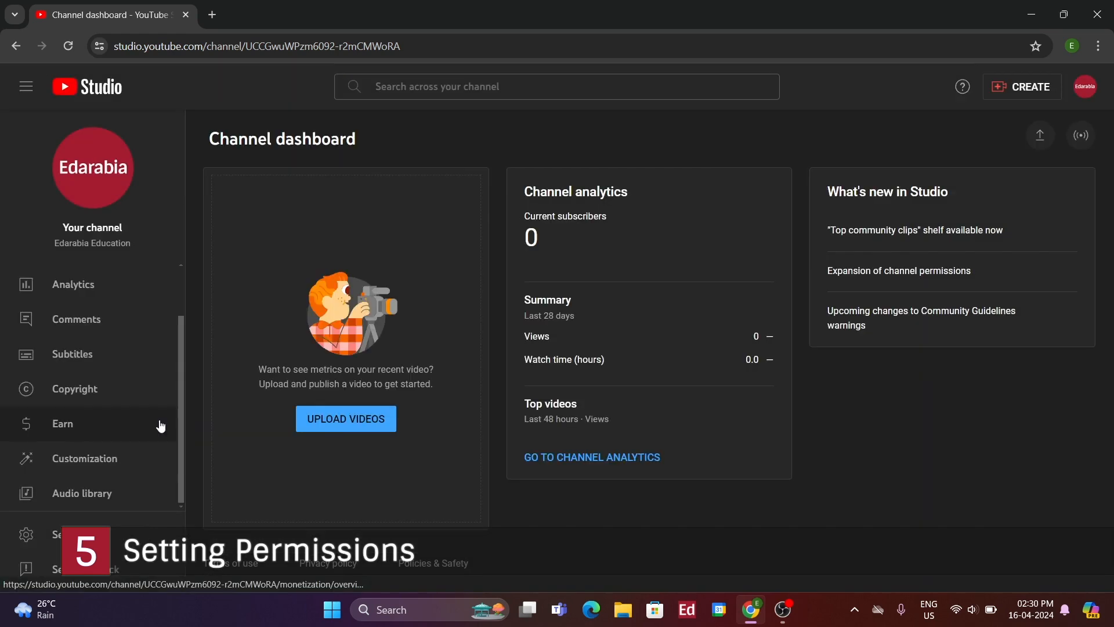
In Customization > Basic info, enter the business contact e-mail and click into the empty Description box
click(144, 462)
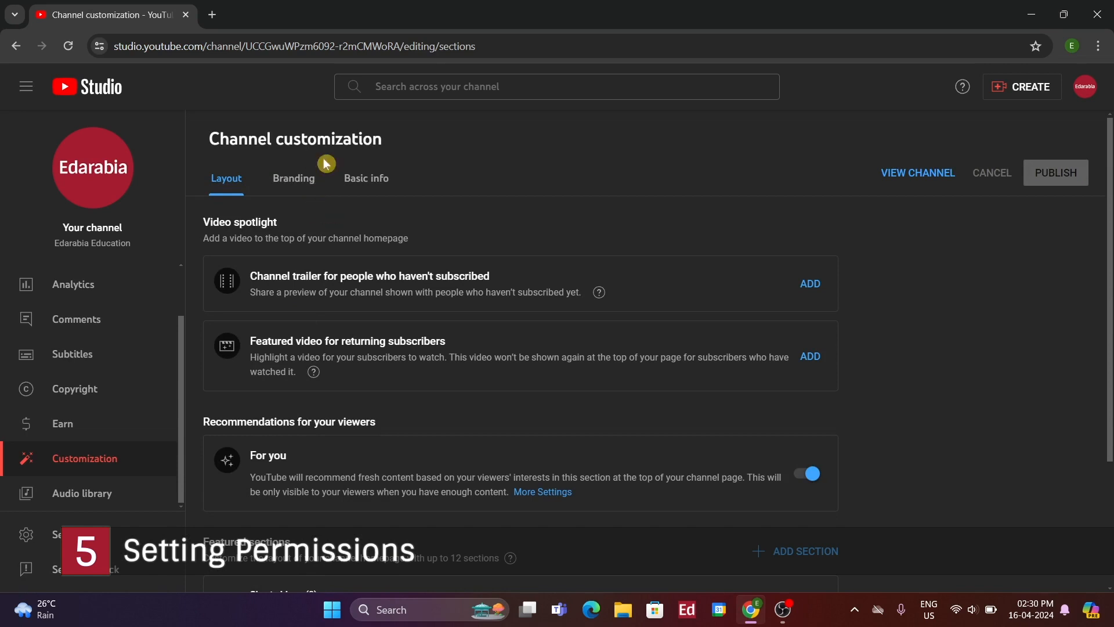
click(364, 177)
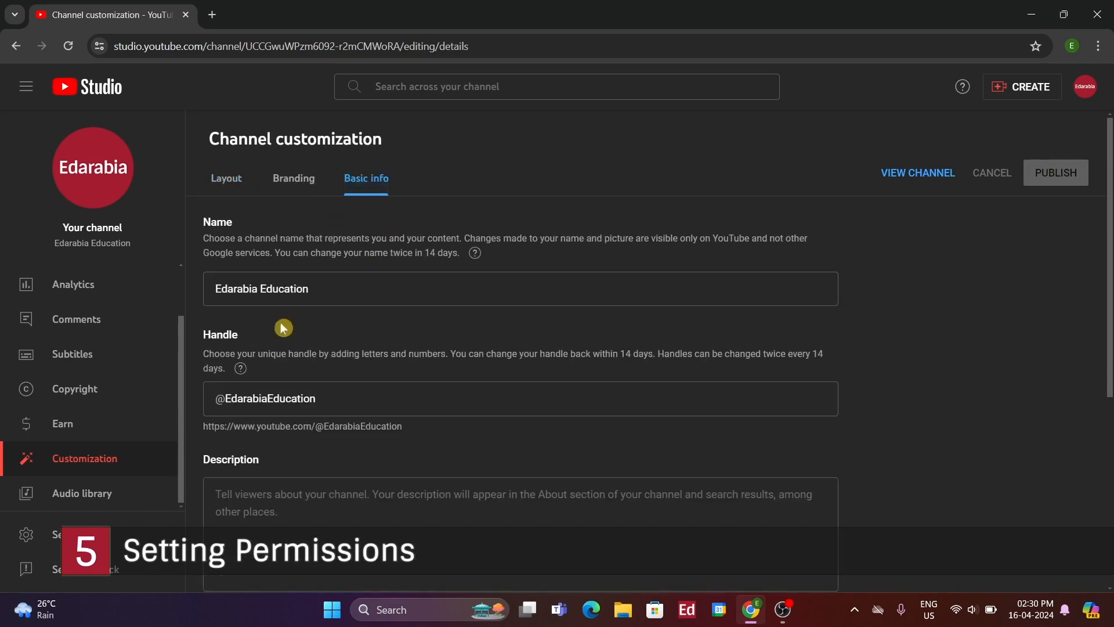
scroll(440, 336, down, 4)
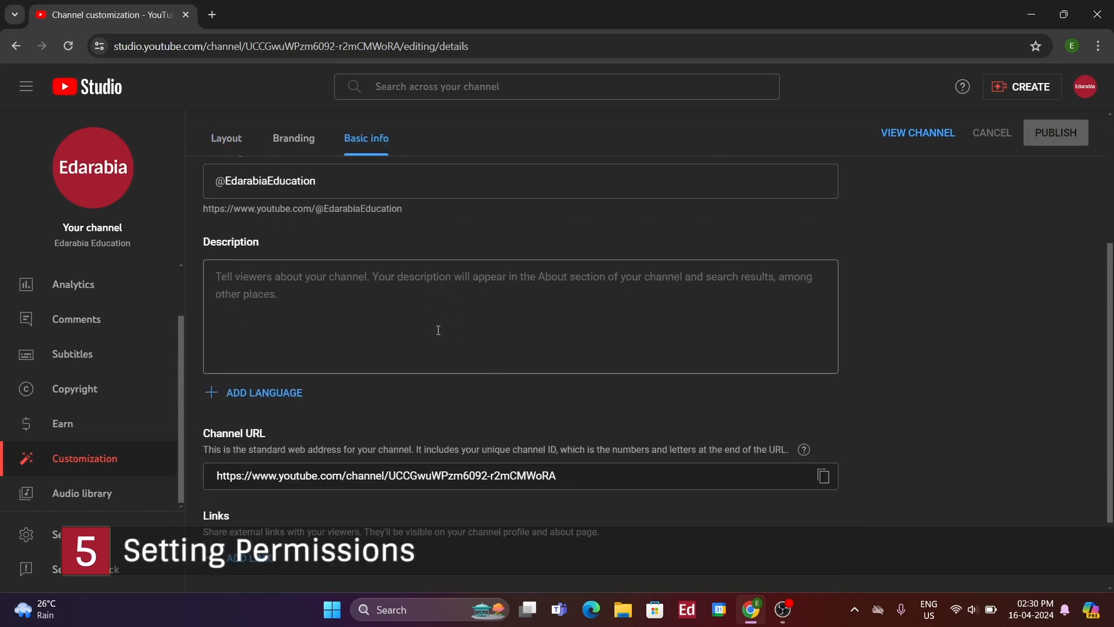
scroll(439, 336, up, 4)
scroll(433, 337, down, 5)
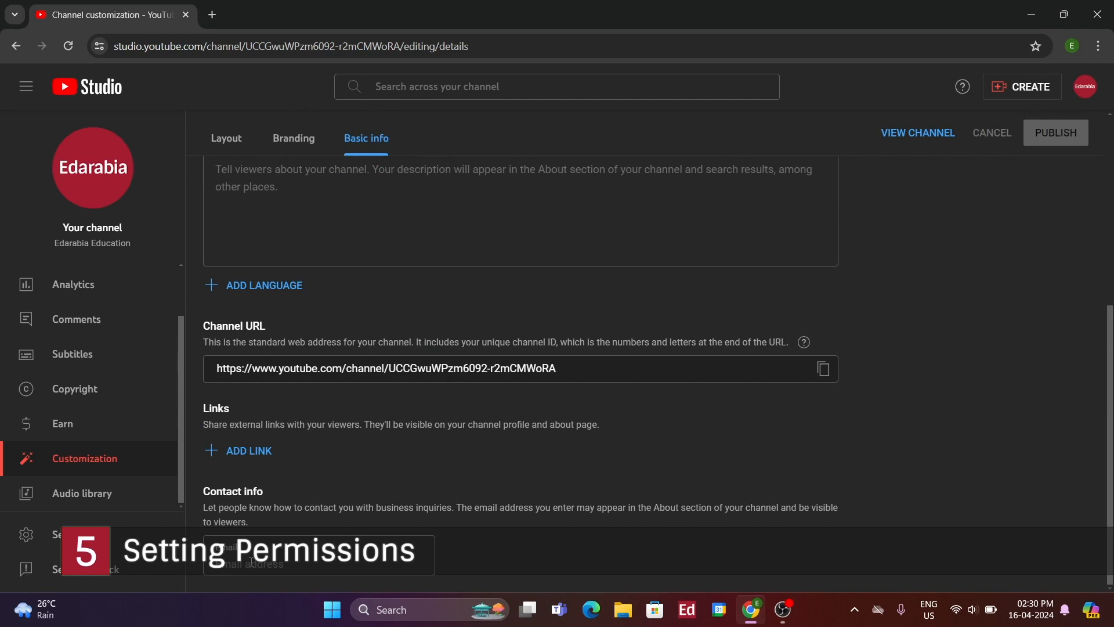
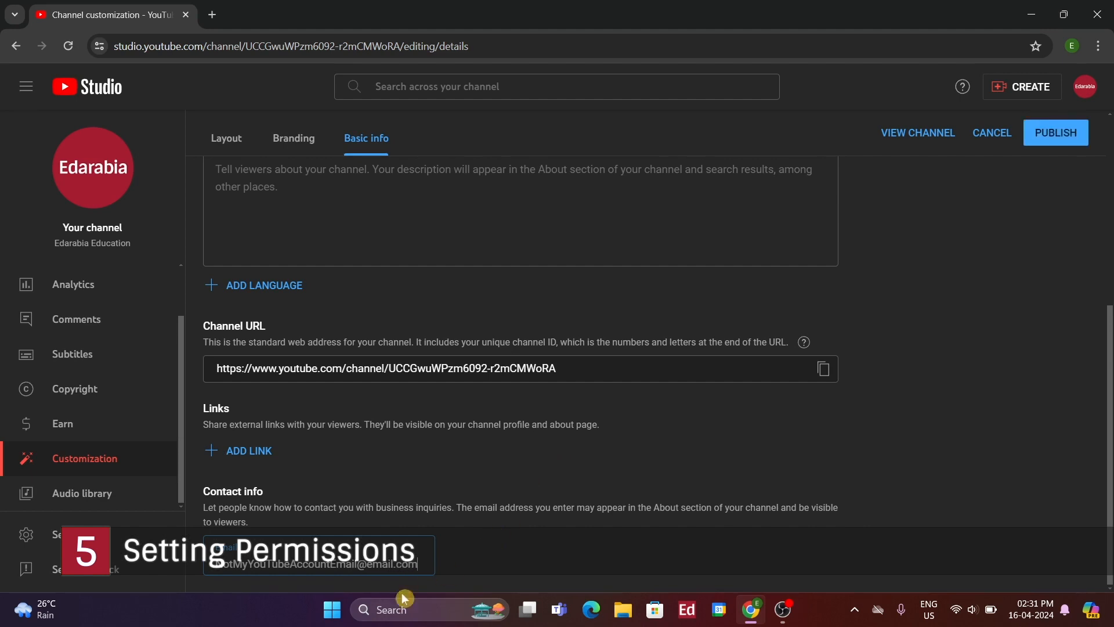
scroll(285, 411, up, 4)
click(284, 412)
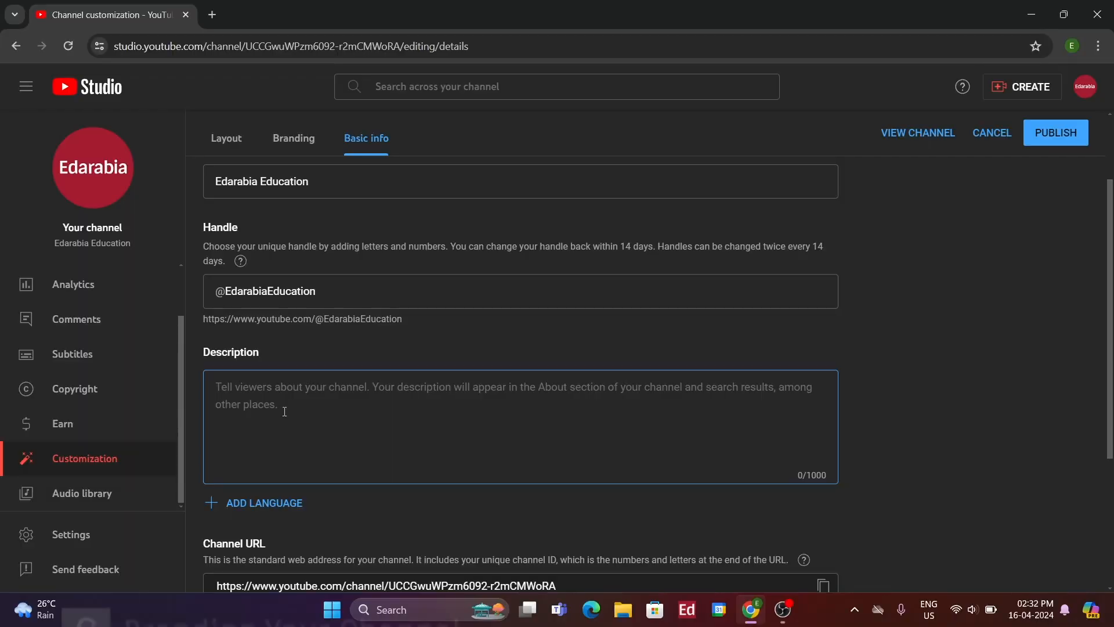
On the Branding tab, upload the Downloads photo of children with phones as banner and accept the crop
click(295, 146)
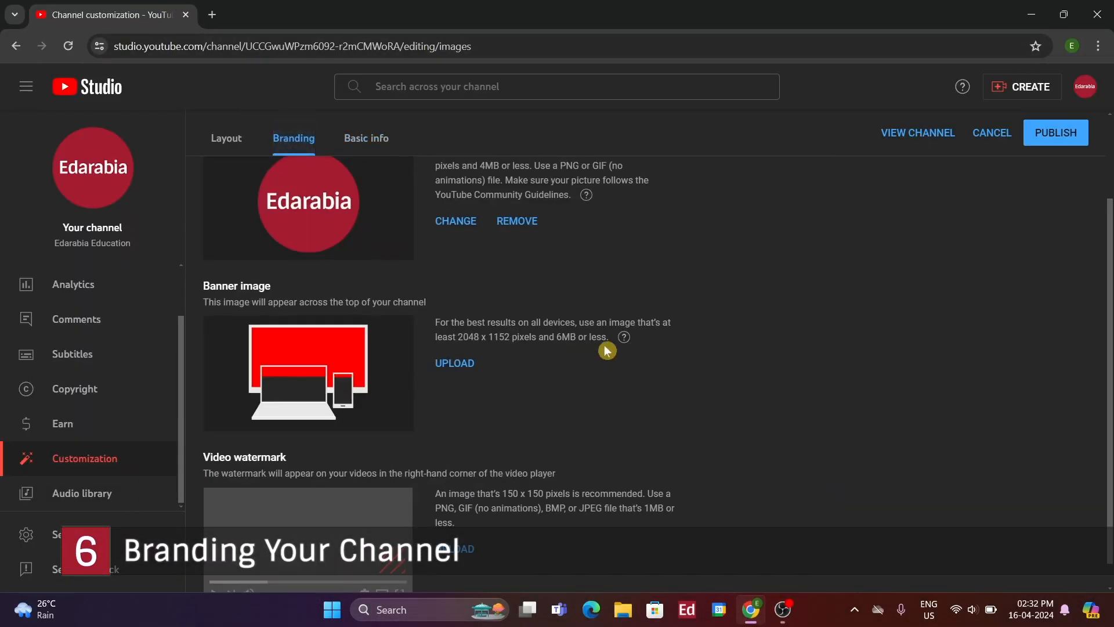
scroll(639, 336, up, 3)
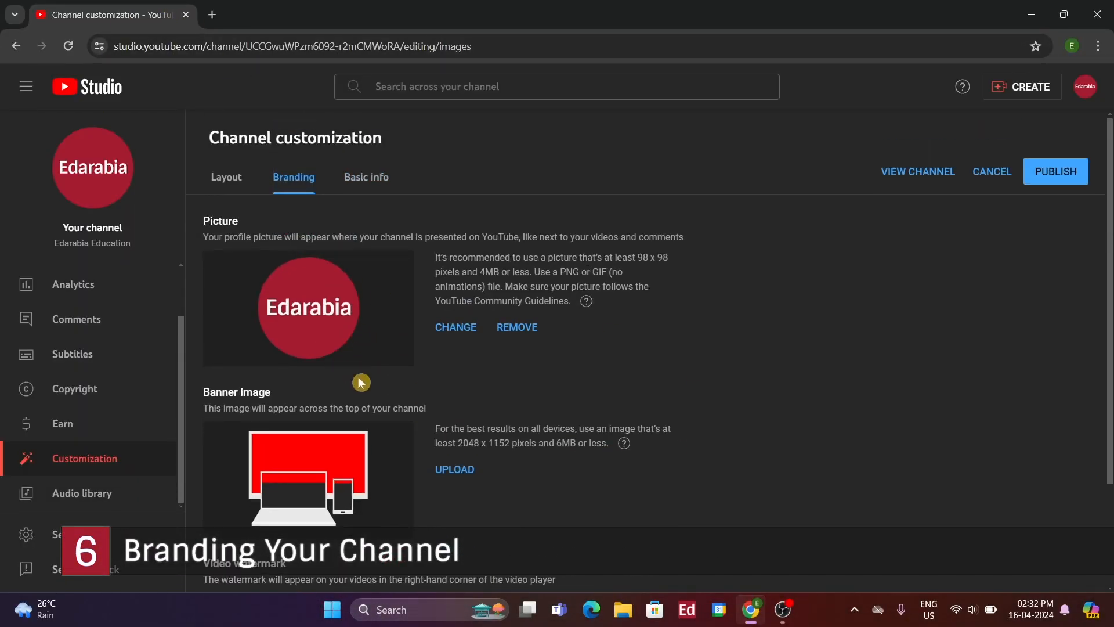
scroll(356, 447, down, 2)
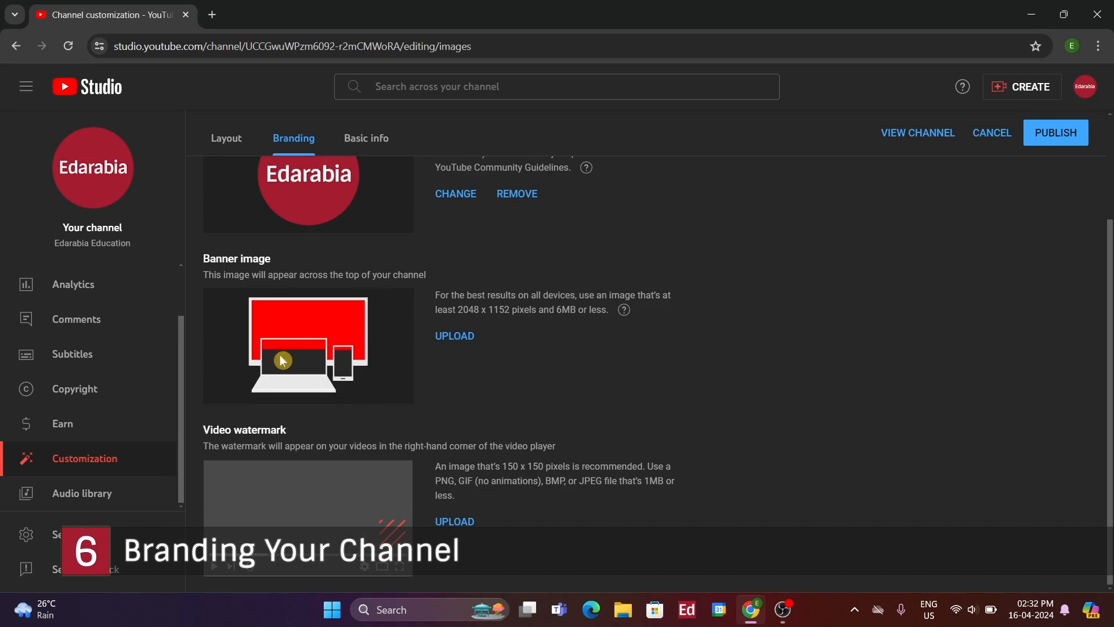
click(442, 341)
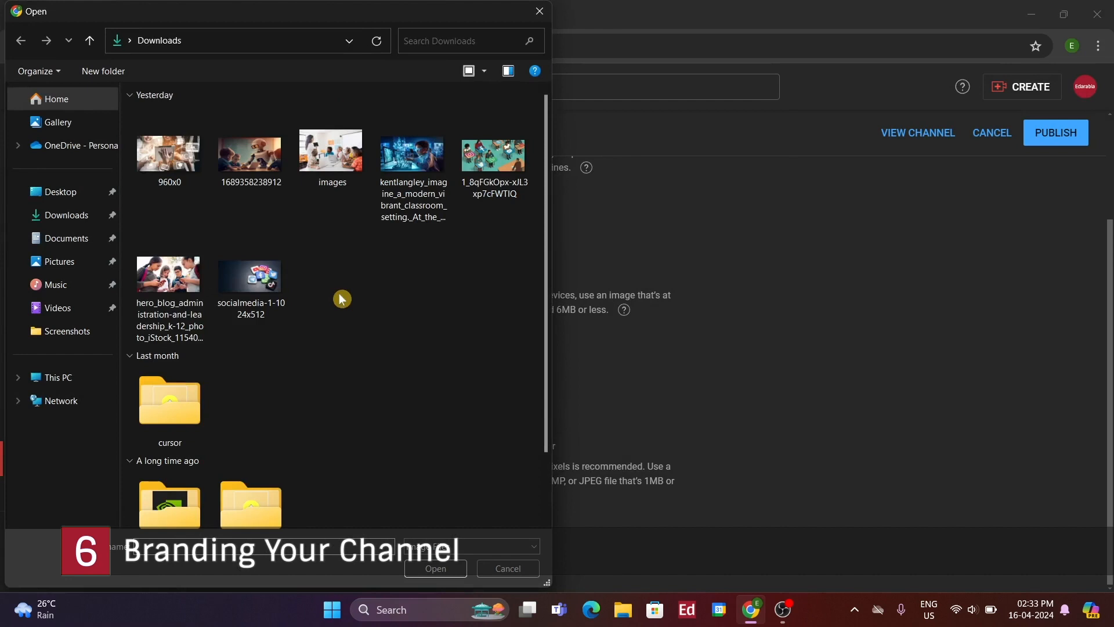
click(181, 259)
double_click(181, 259)
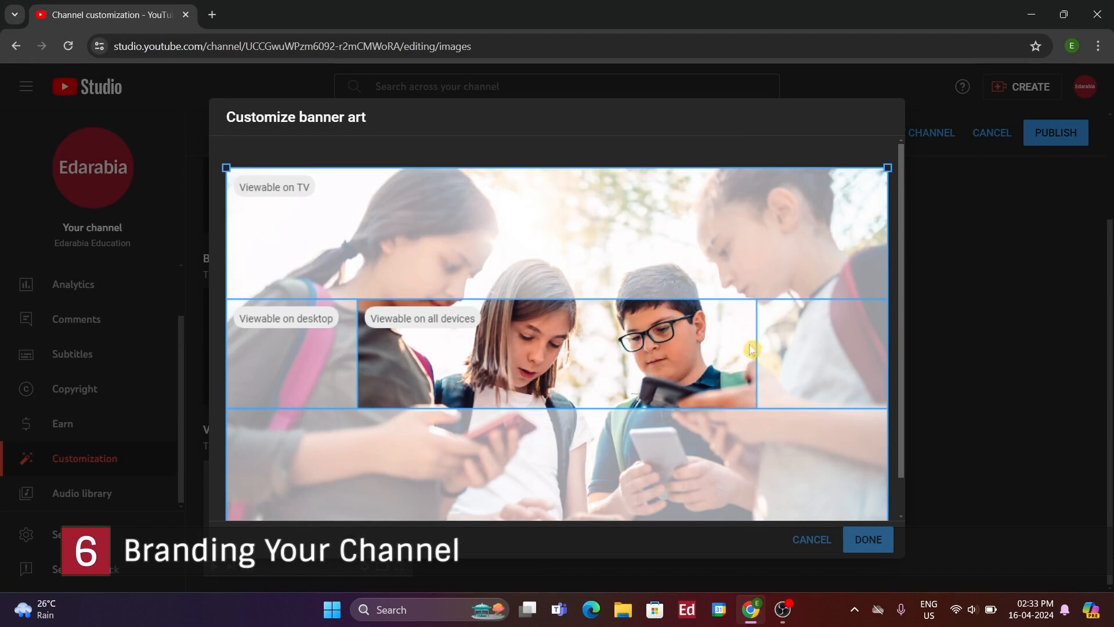
click(866, 539)
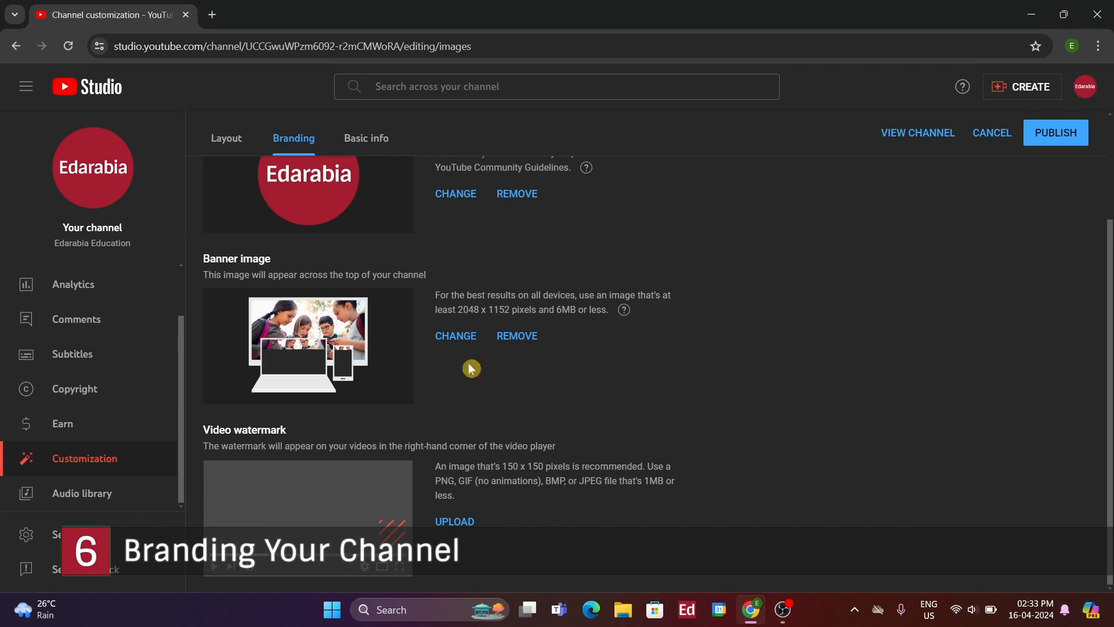
Set the Edarabia LOGO image from Pictures as the video watermark
click(453, 522)
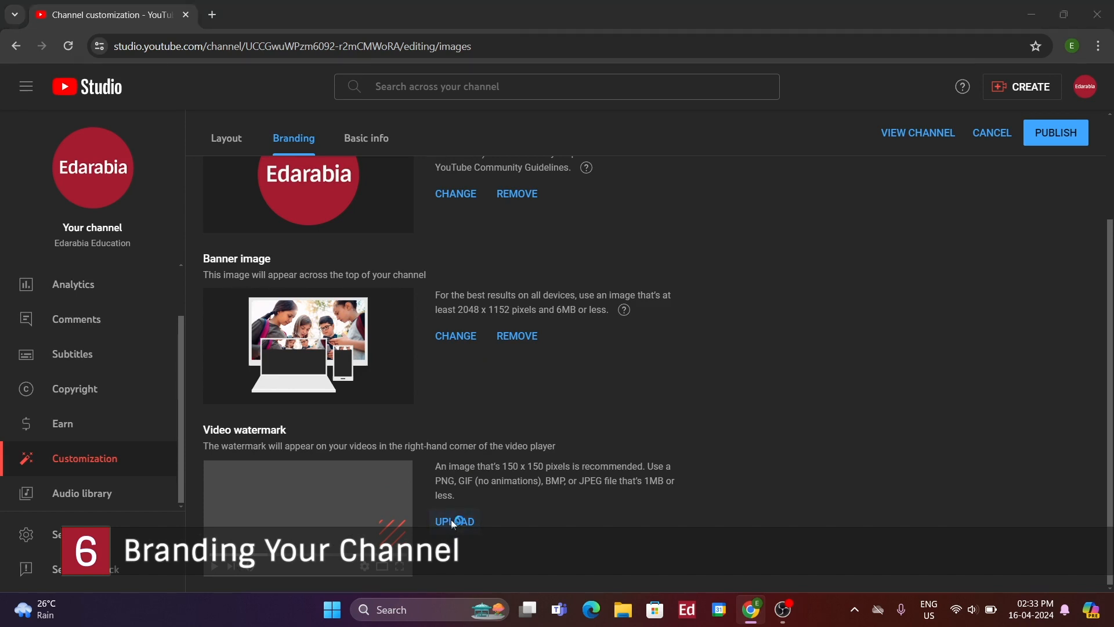
click(86, 273)
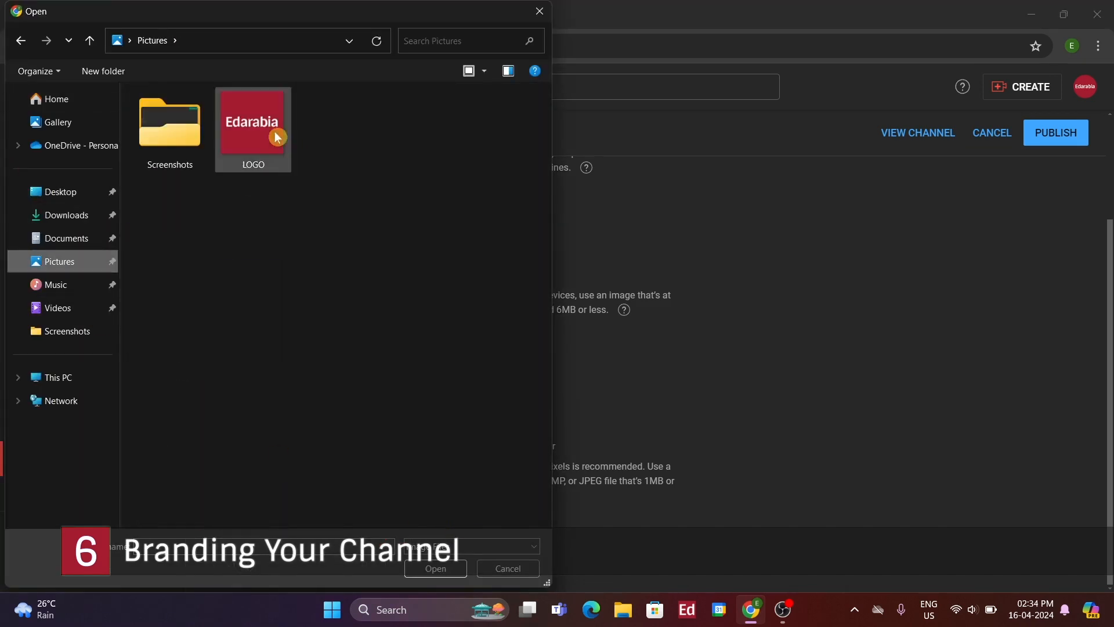
double_click(273, 145)
click(852, 543)
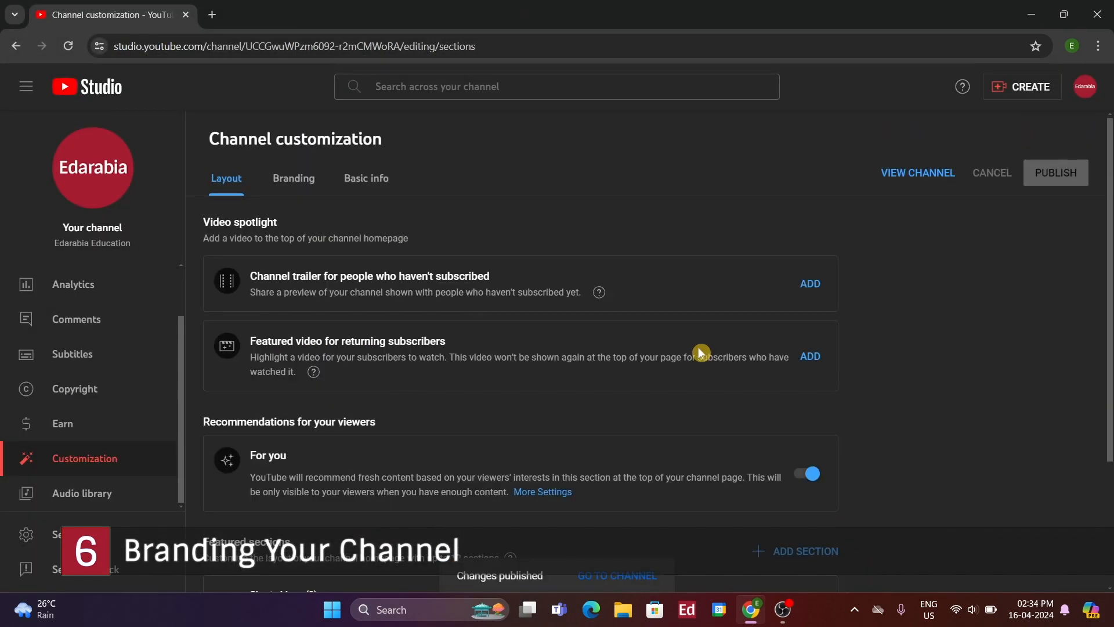
scroll(701, 352, down, 3)
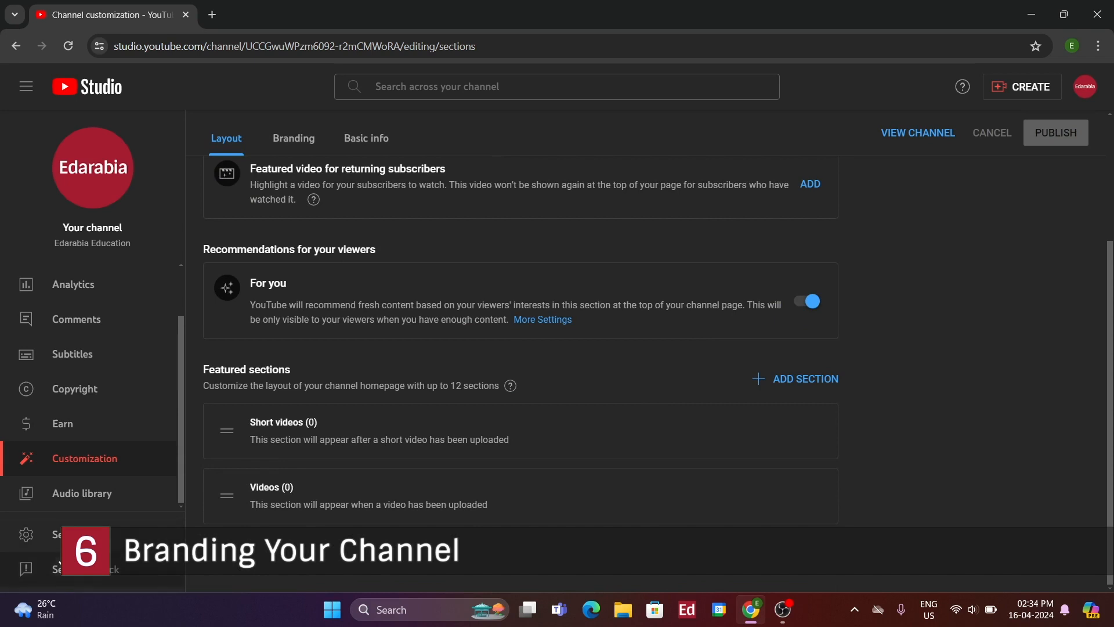
Browse the music tracks in the Audio library
click(110, 490)
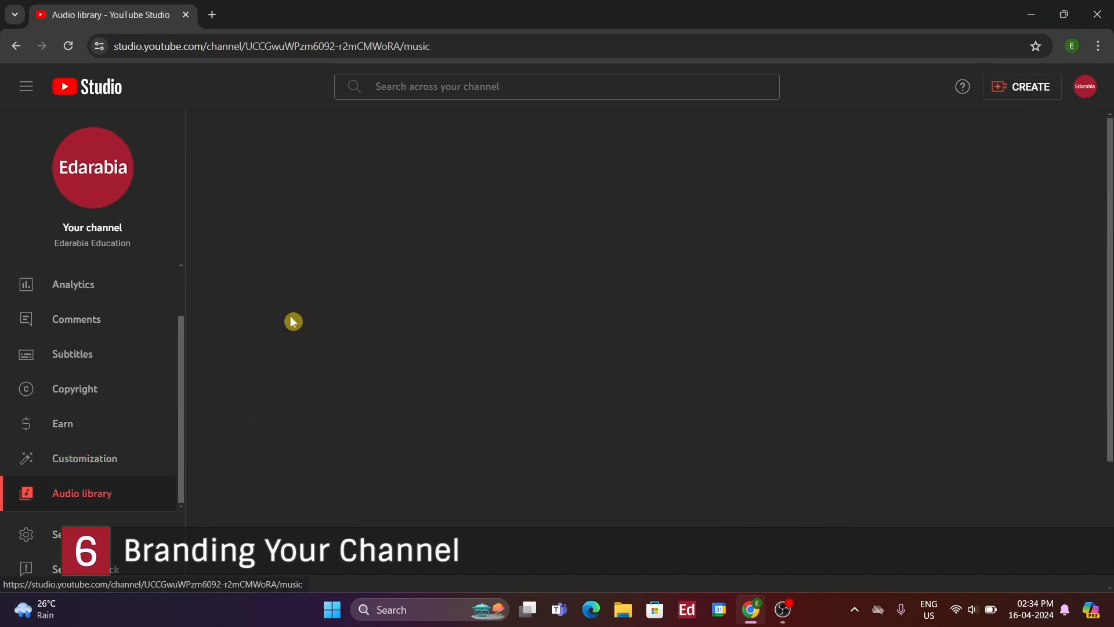
scroll(497, 385, down, 3)
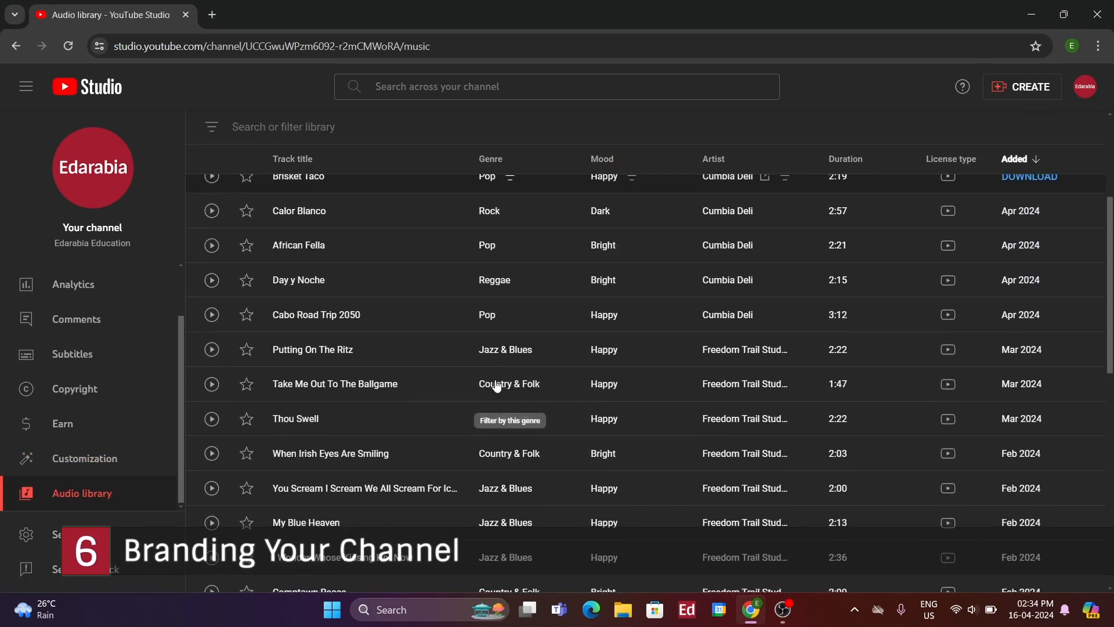
scroll(497, 386, down, 8)
scroll(496, 386, up, 12)
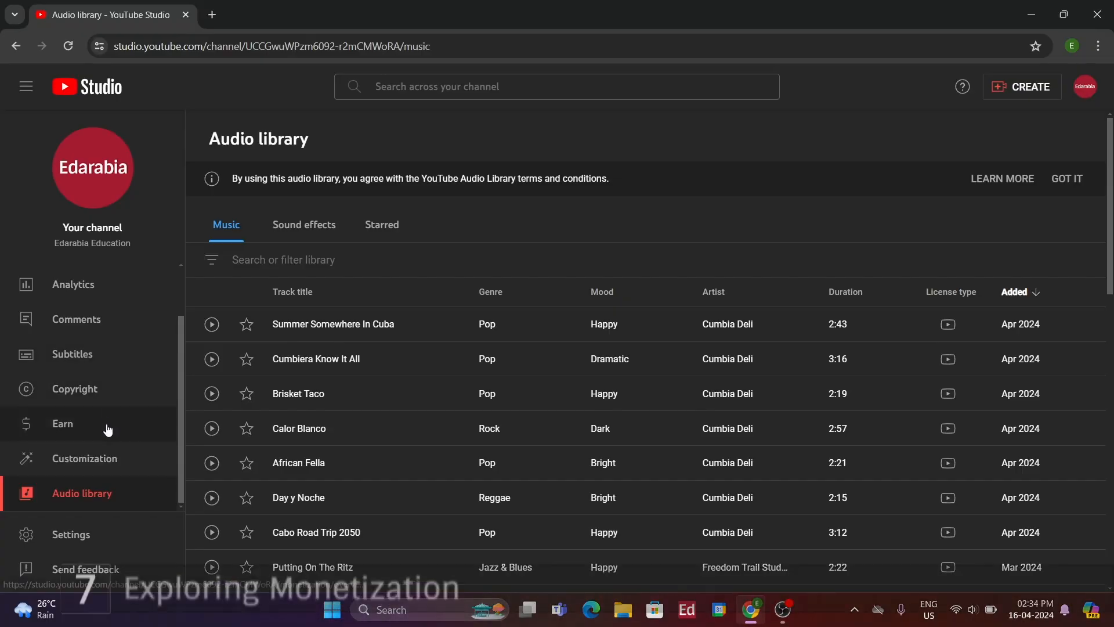
Review the Earn page's partner requirements and begin turning on 2-Step Verification
click(106, 429)
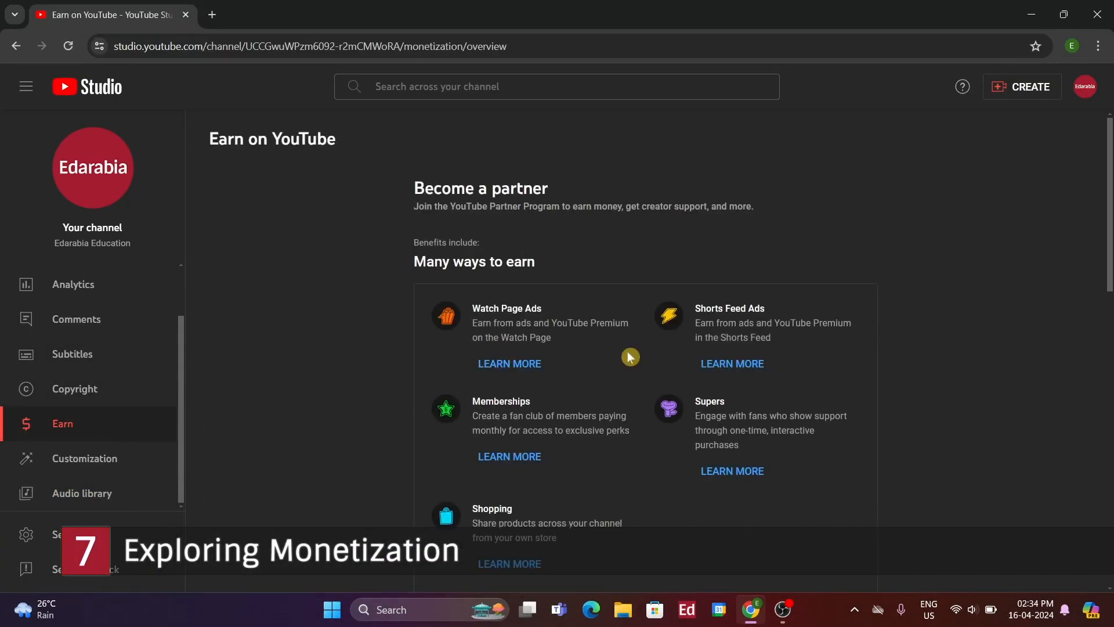
scroll(624, 324, down, 3)
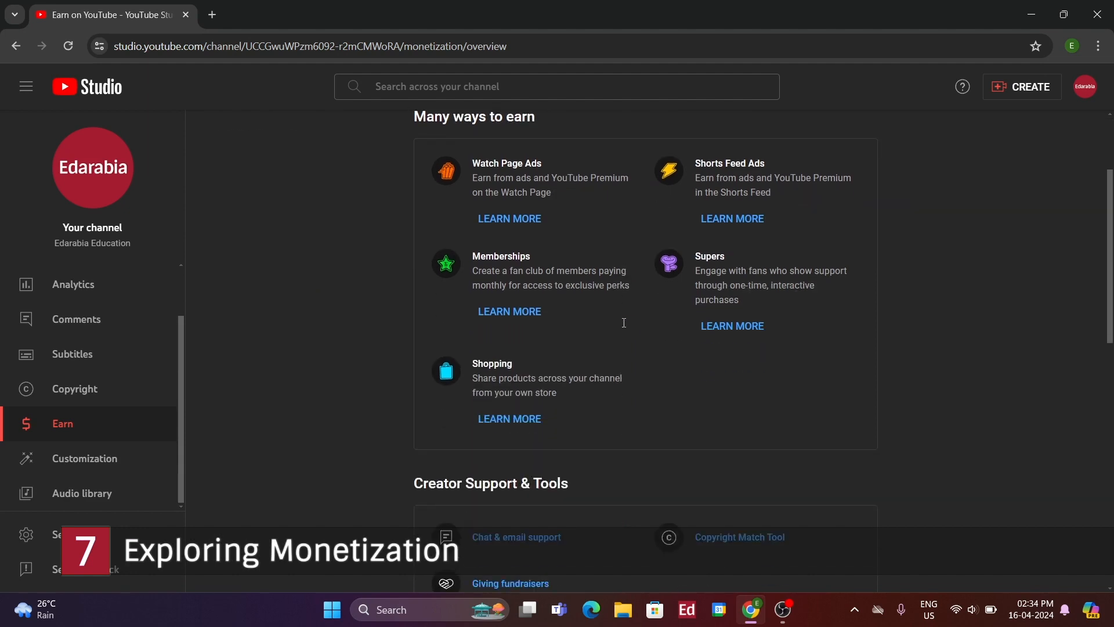
scroll(625, 321, down, 5)
scroll(626, 321, down, 6)
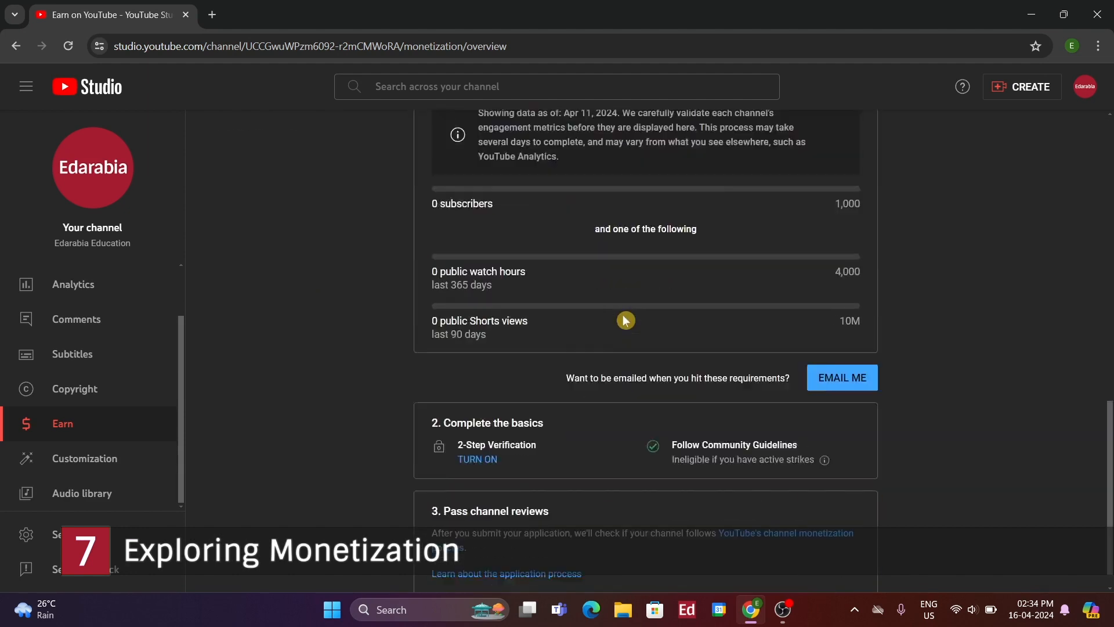
scroll(626, 321, up, 1)
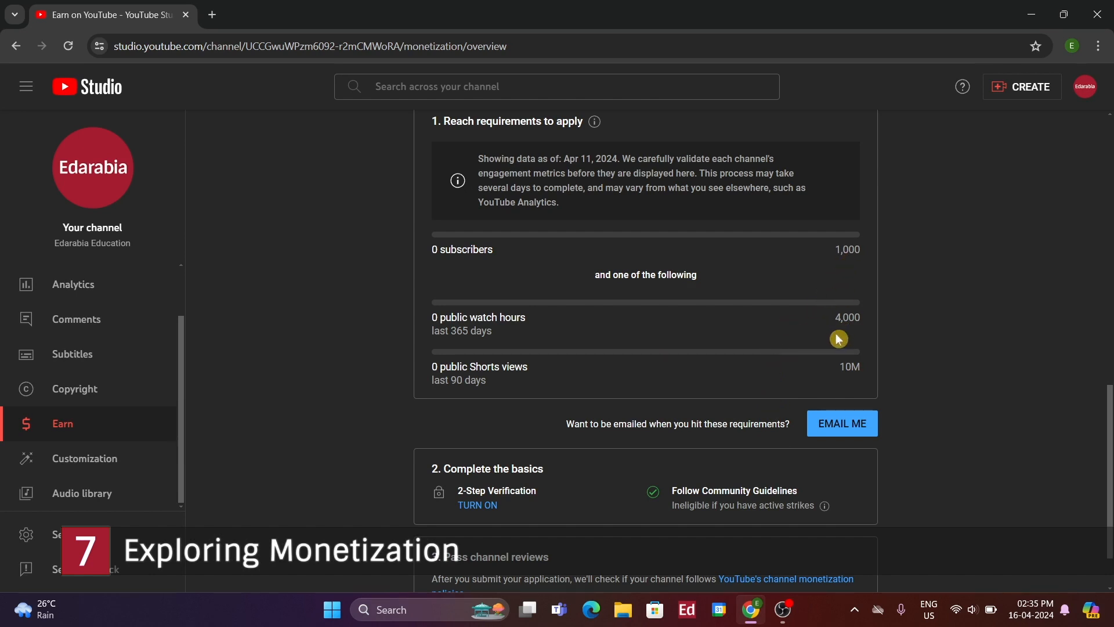
scroll(602, 415, down, 1)
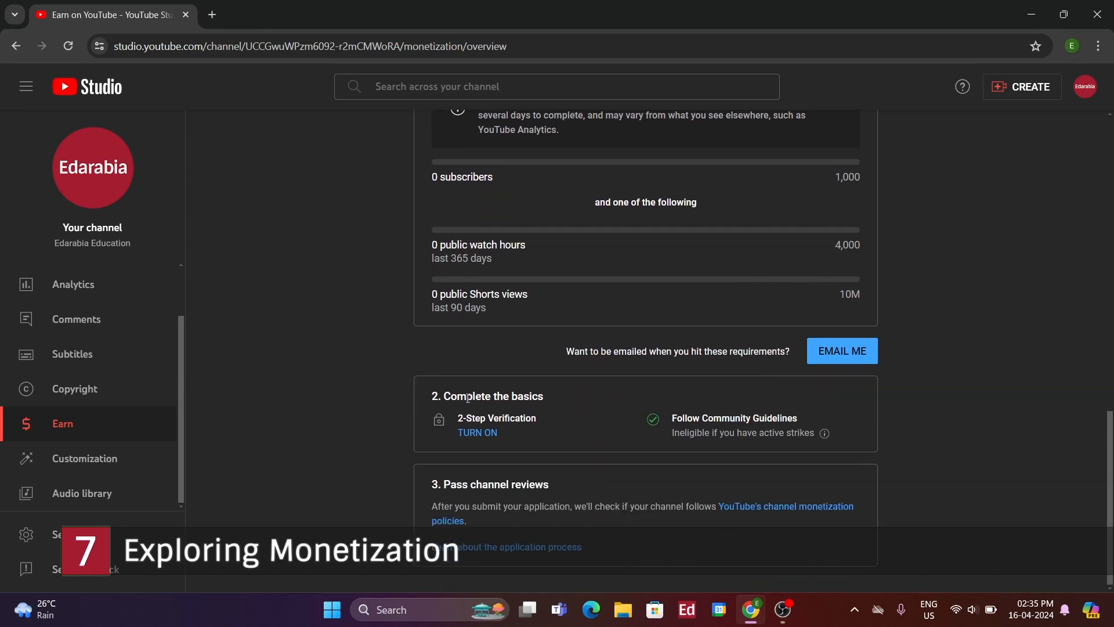
click(481, 436)
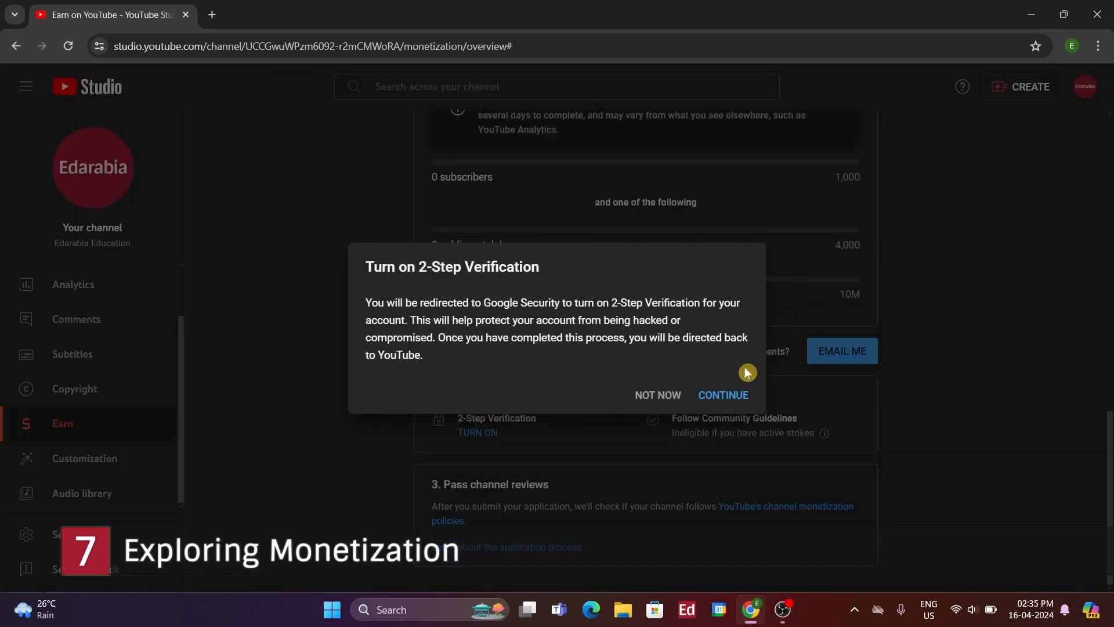